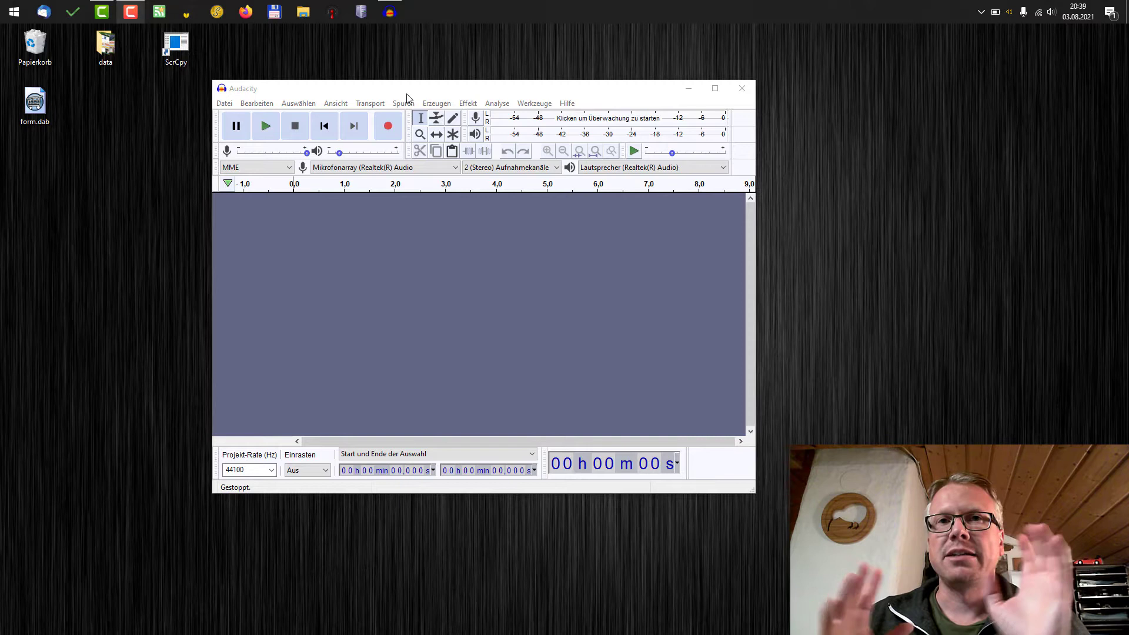
Step: Record about six seconds of quiet stereo test audio from the microphone in Audacity
drag(405, 91, 352, 73)
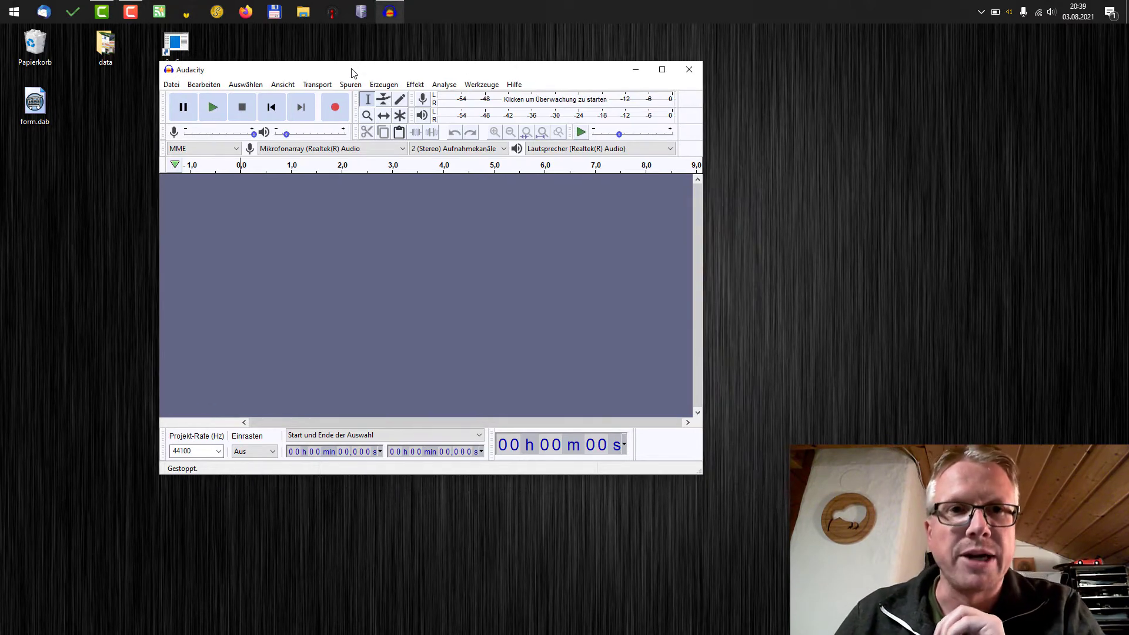
click(338, 110)
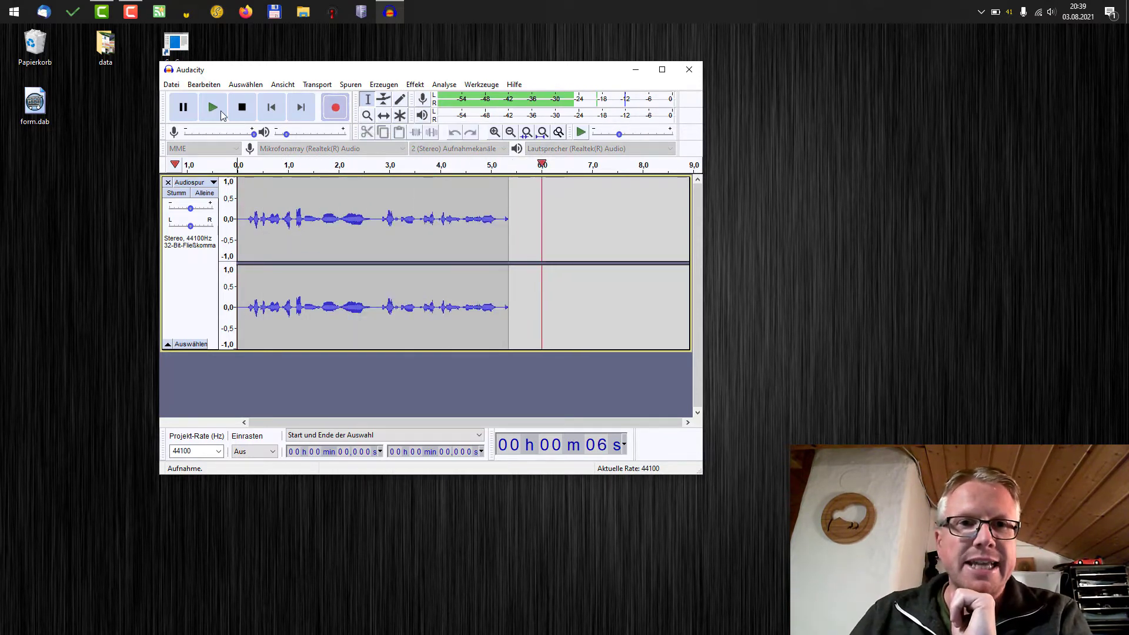
click(242, 107)
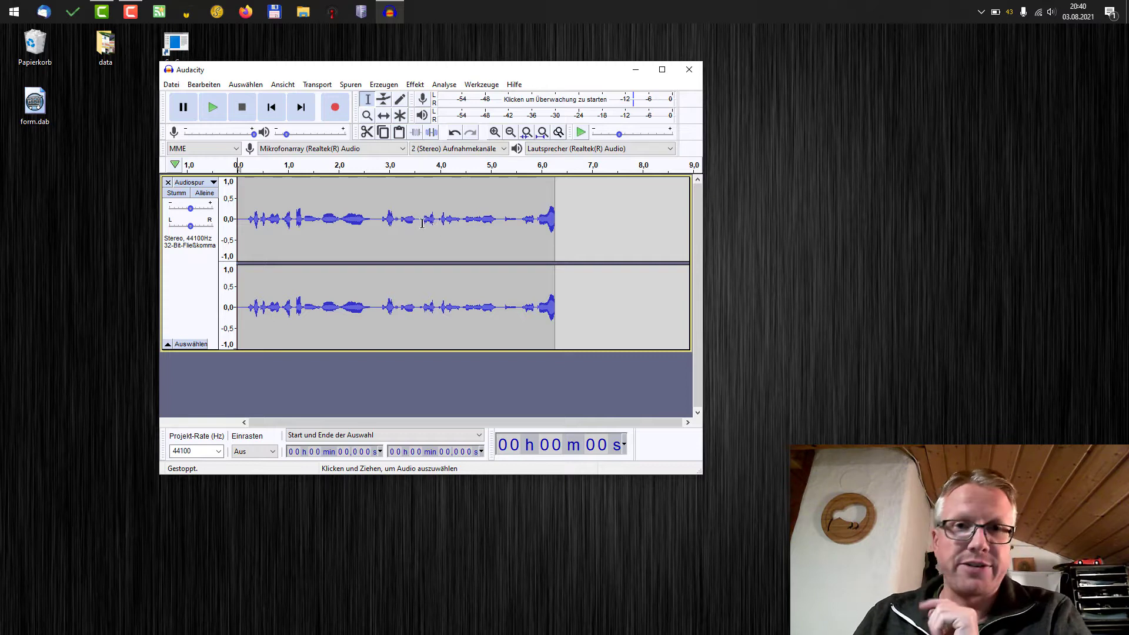
Step: Close Audacity, discarding the test recording with Nein, and bring up the Start button's system tools menu
click(692, 70)
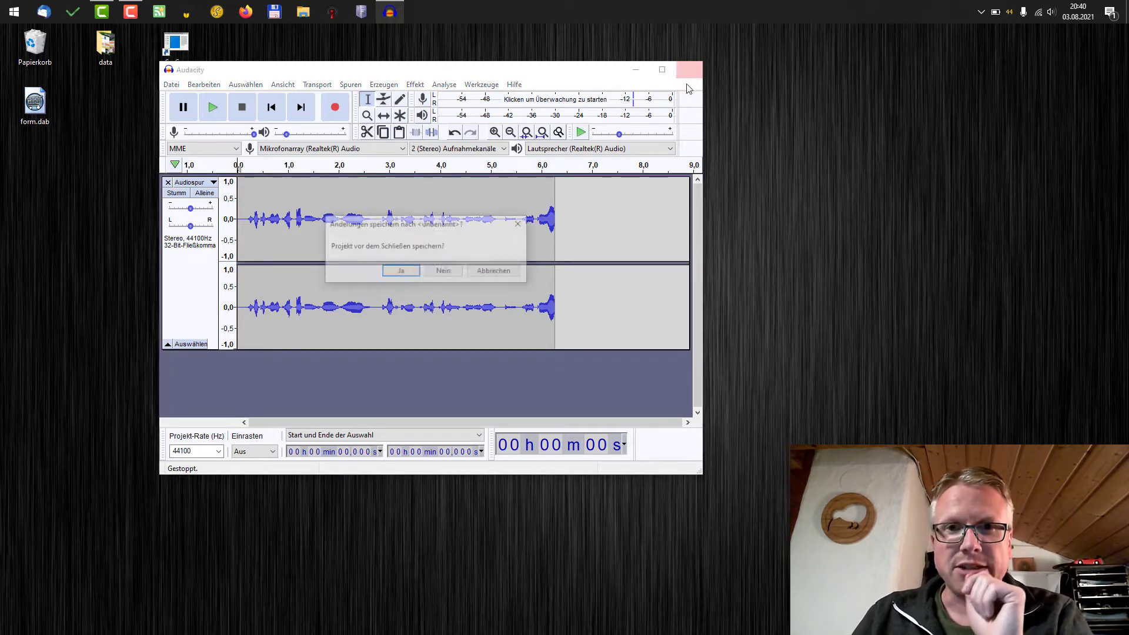
click(449, 271)
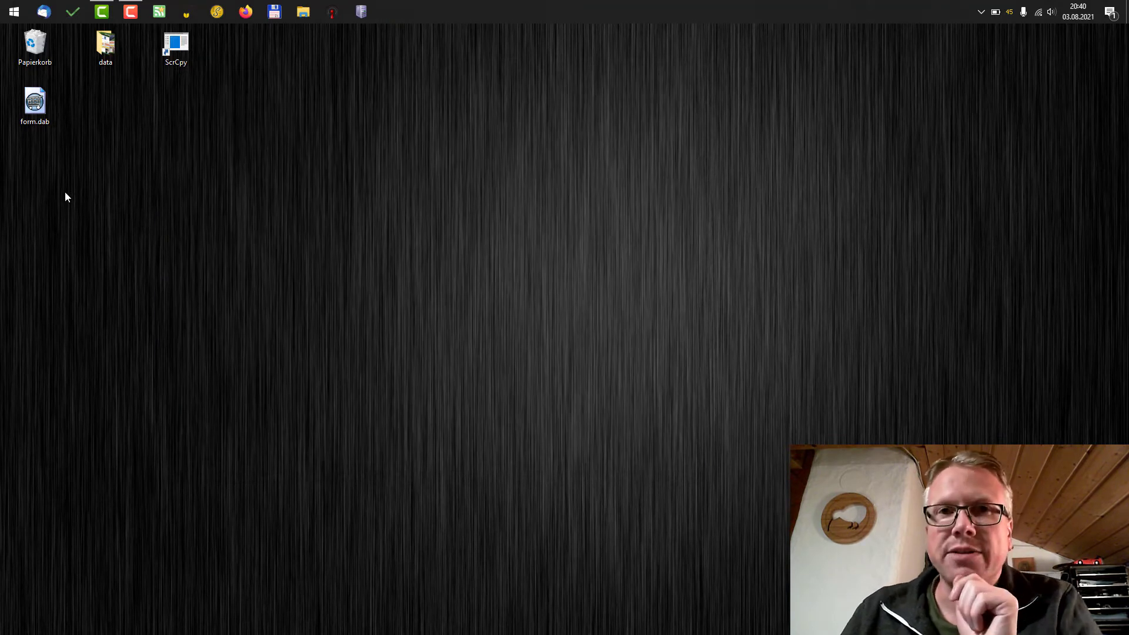
right_click(12, 11)
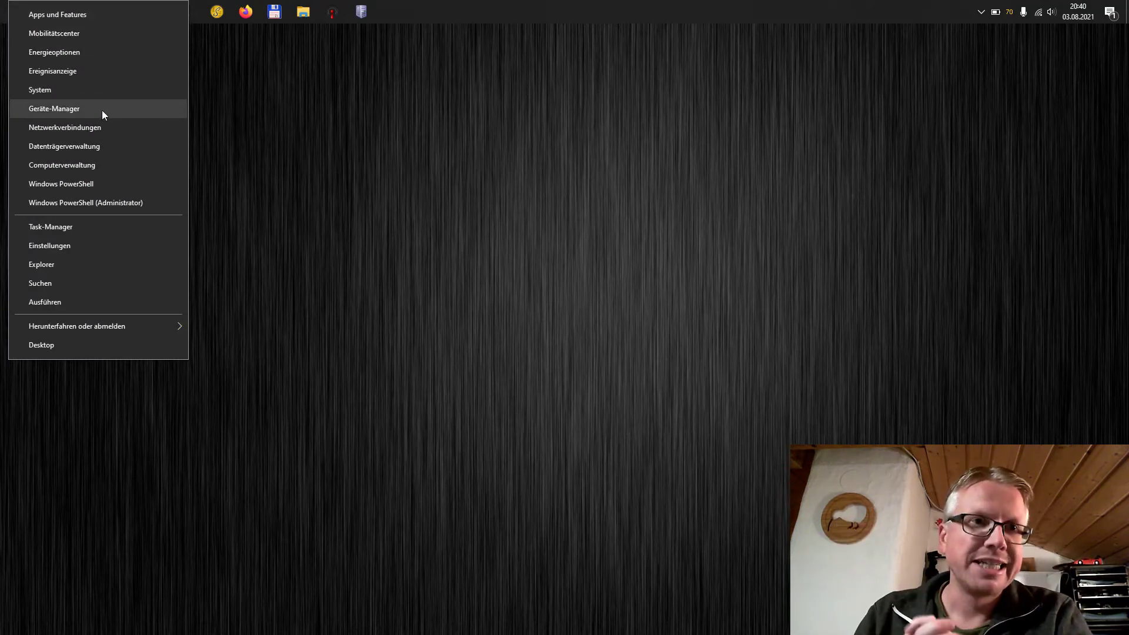
Step: In Geräte-Manager, expand Audio, Video und Gamecontroller and bring up the Realtek(R) Audio context menu
click(63, 113)
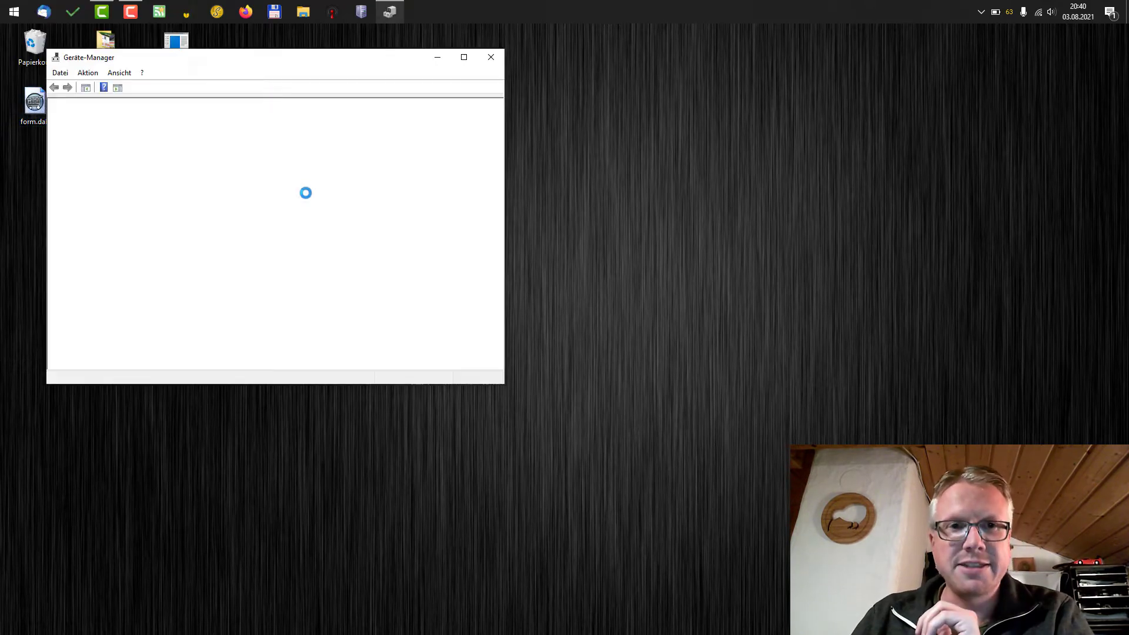
drag(270, 65, 346, 78)
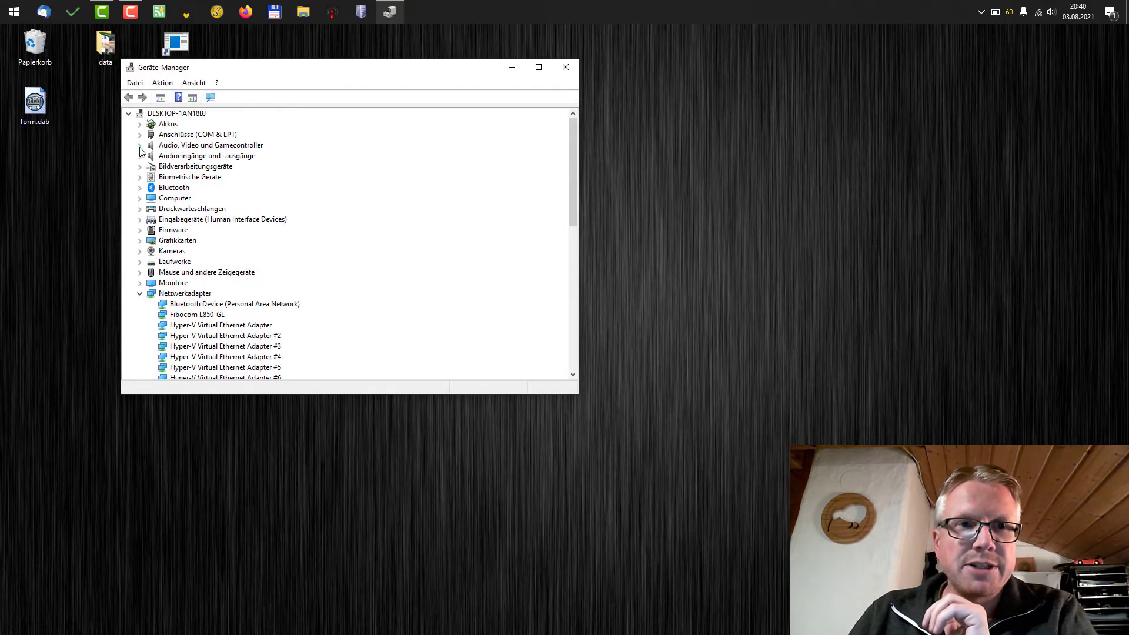
click(141, 145)
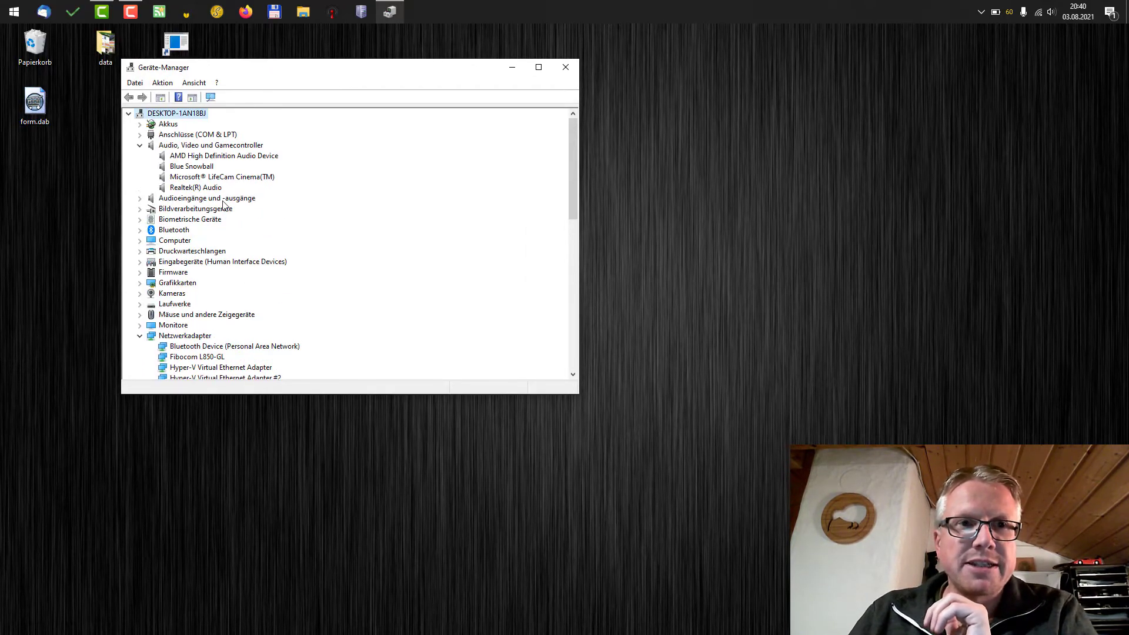
click(197, 188)
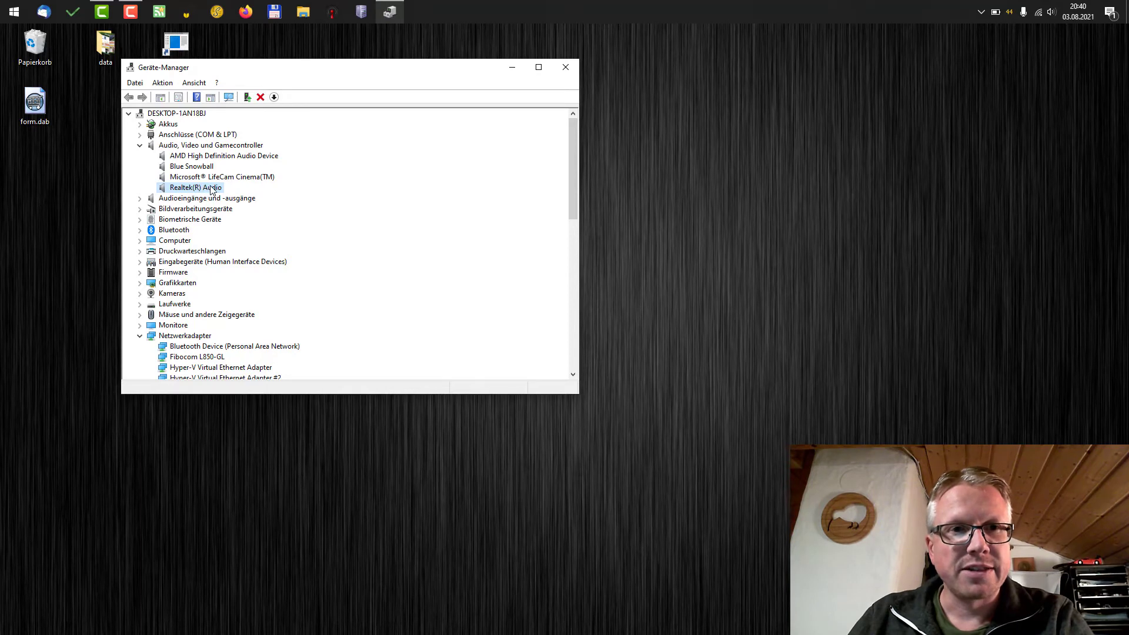
right_click(220, 190)
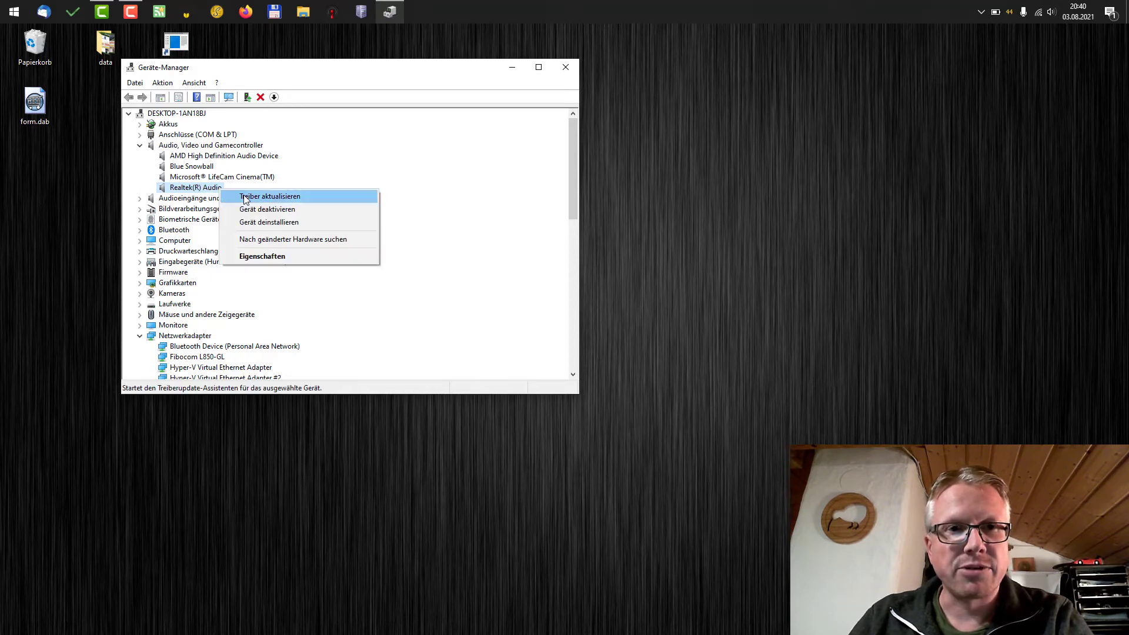
Step: Update the Realtek(R) Audio driver by picking from the list of drivers on this computer
click(296, 199)
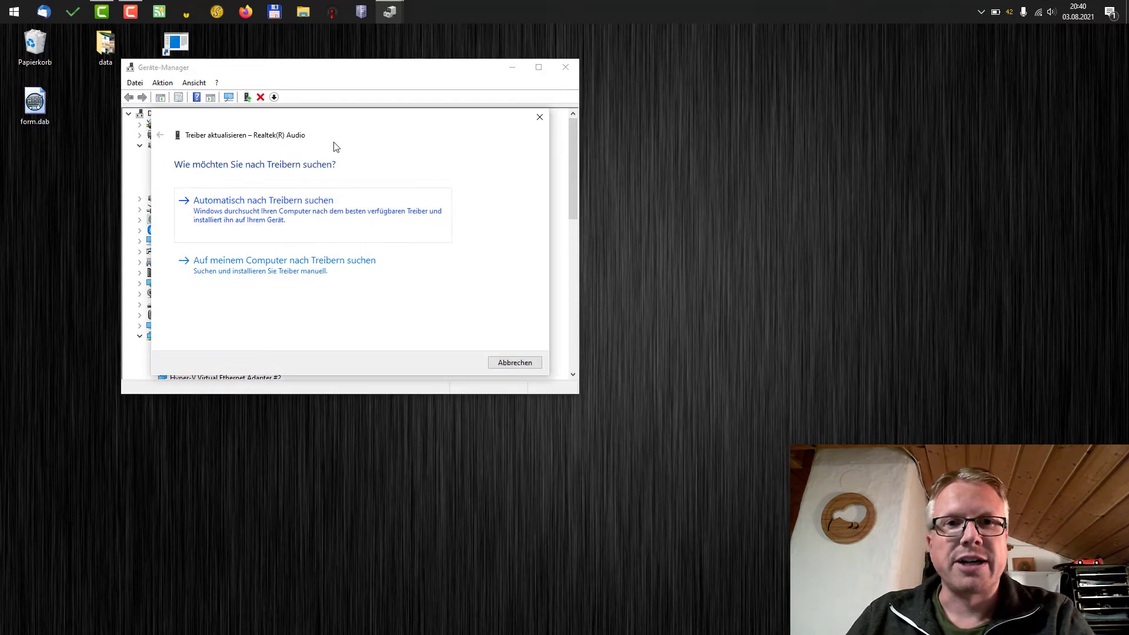
drag(336, 129, 438, 136)
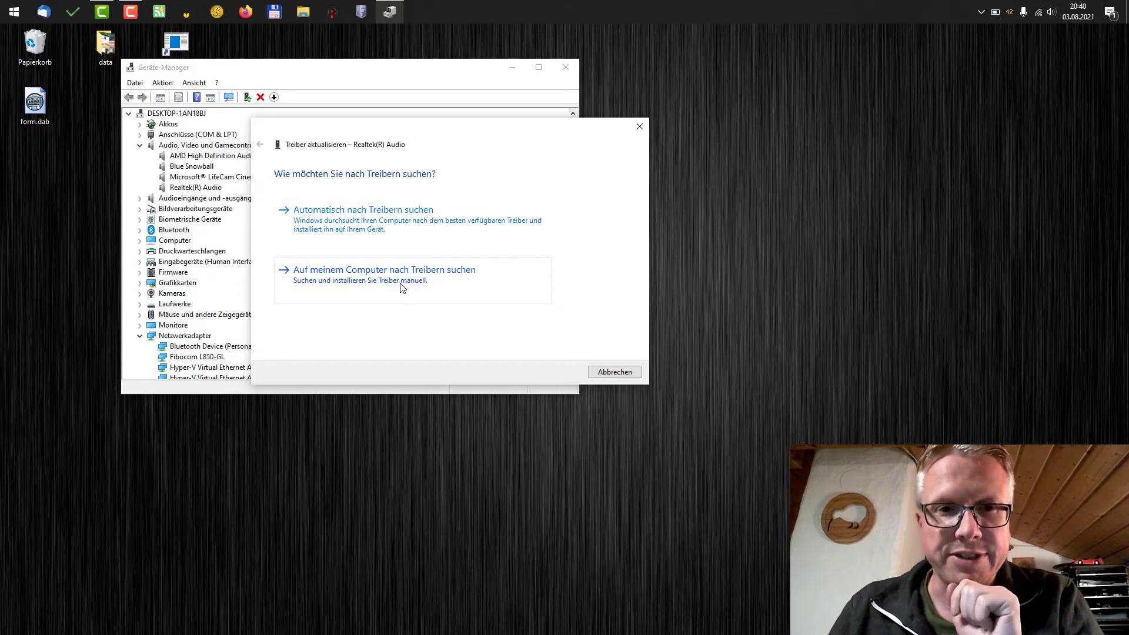
click(400, 288)
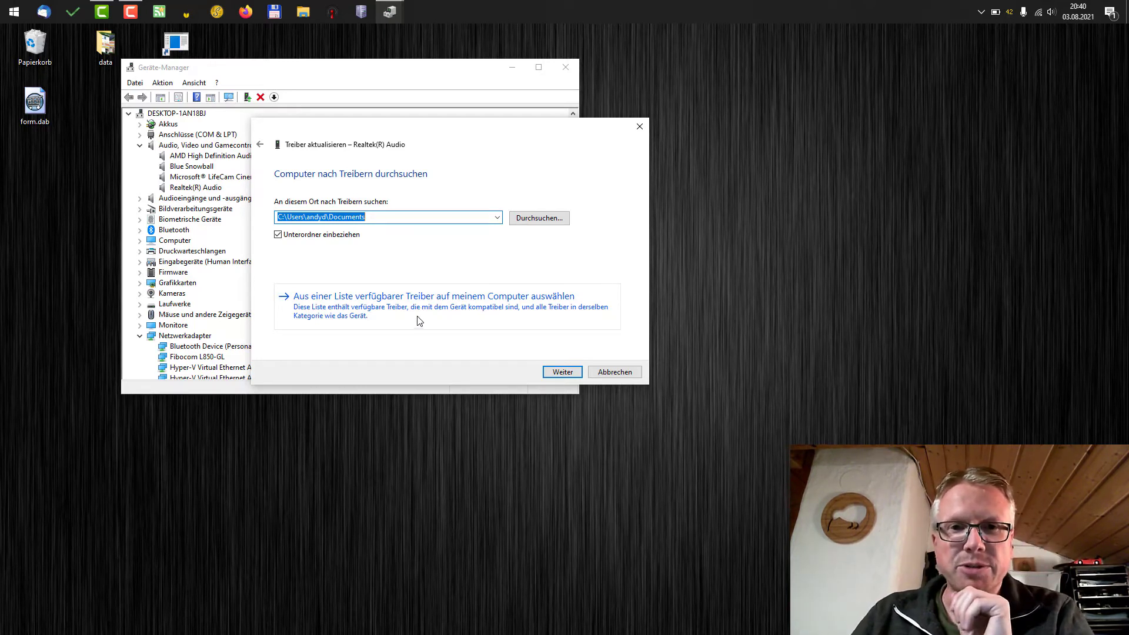
click(419, 309)
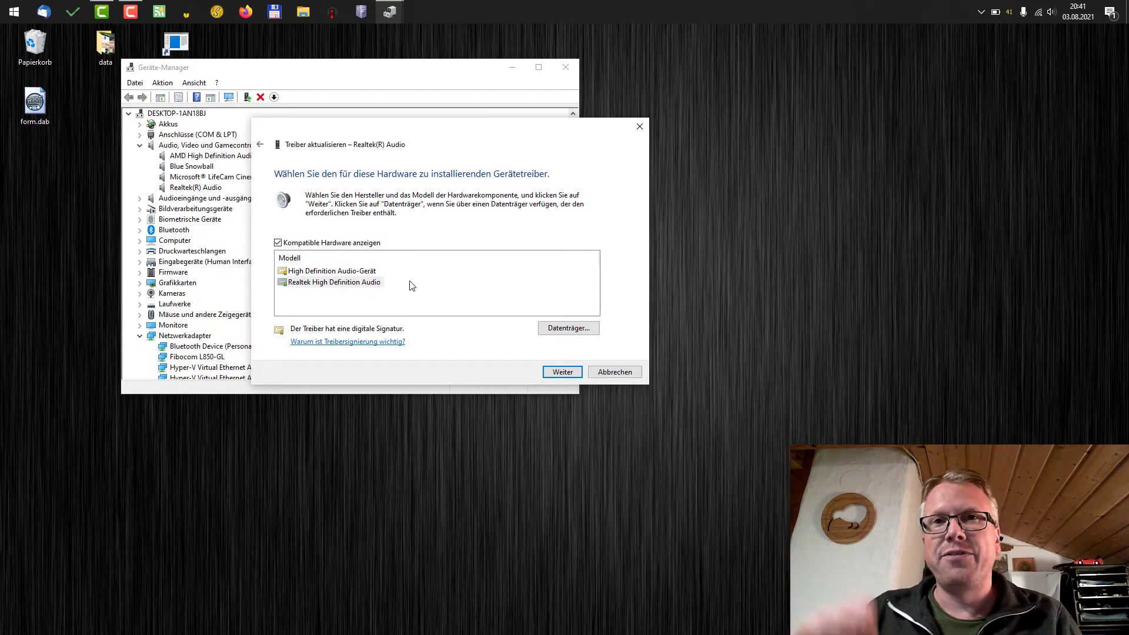
Step: Install High Definition Audio-Gerät for Realtek(R) Audio, accepting the warning, then close the wizard
click(348, 270)
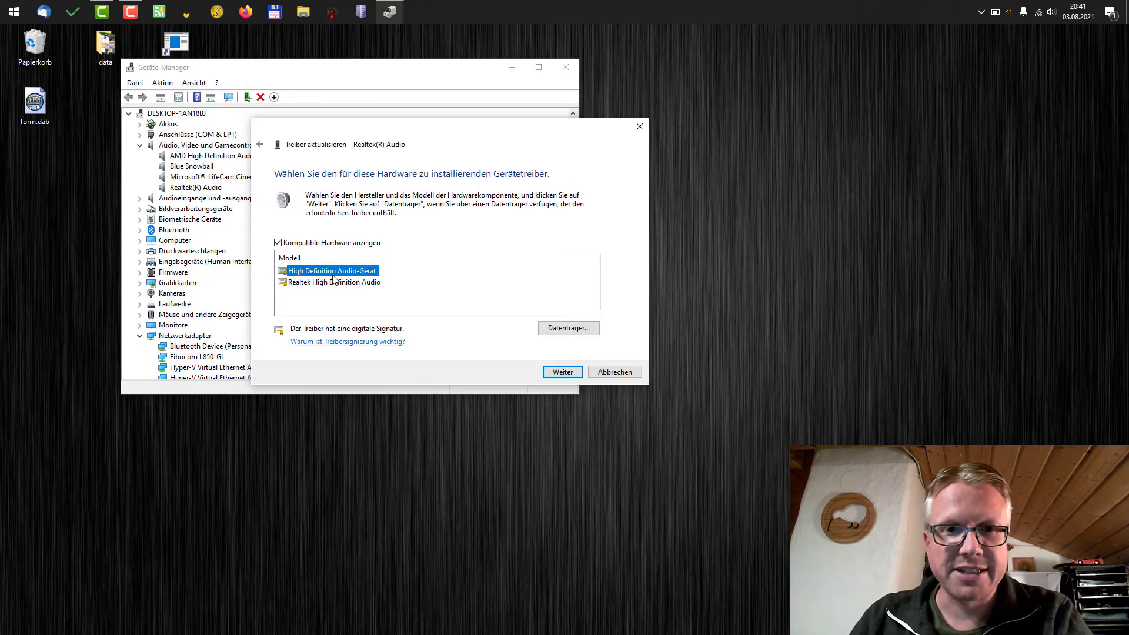
click(552, 375)
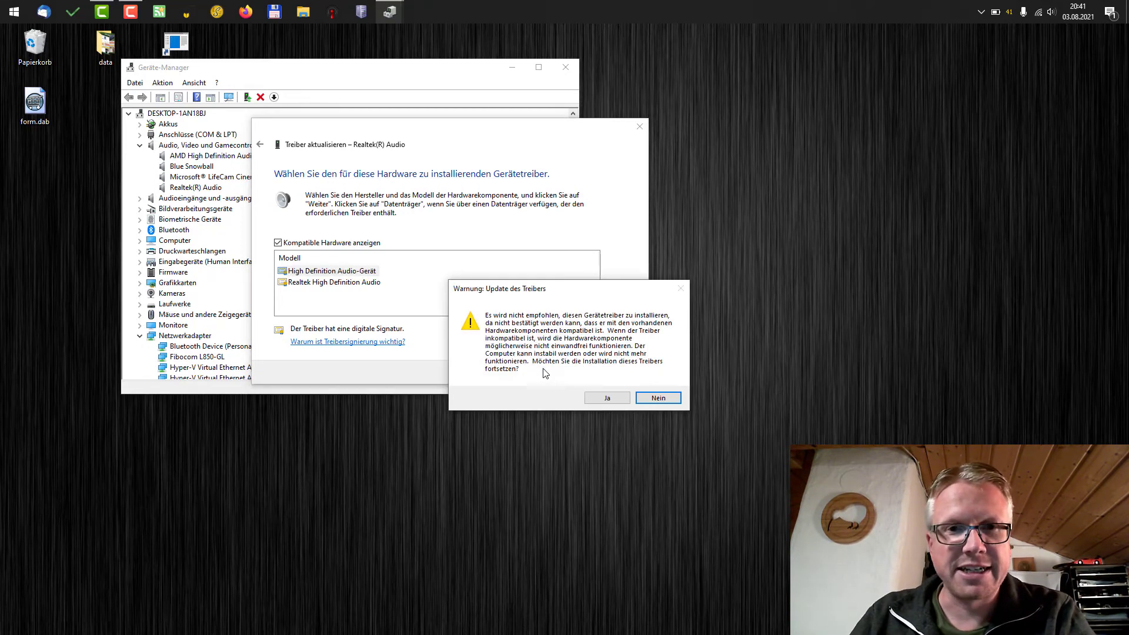
click(606, 398)
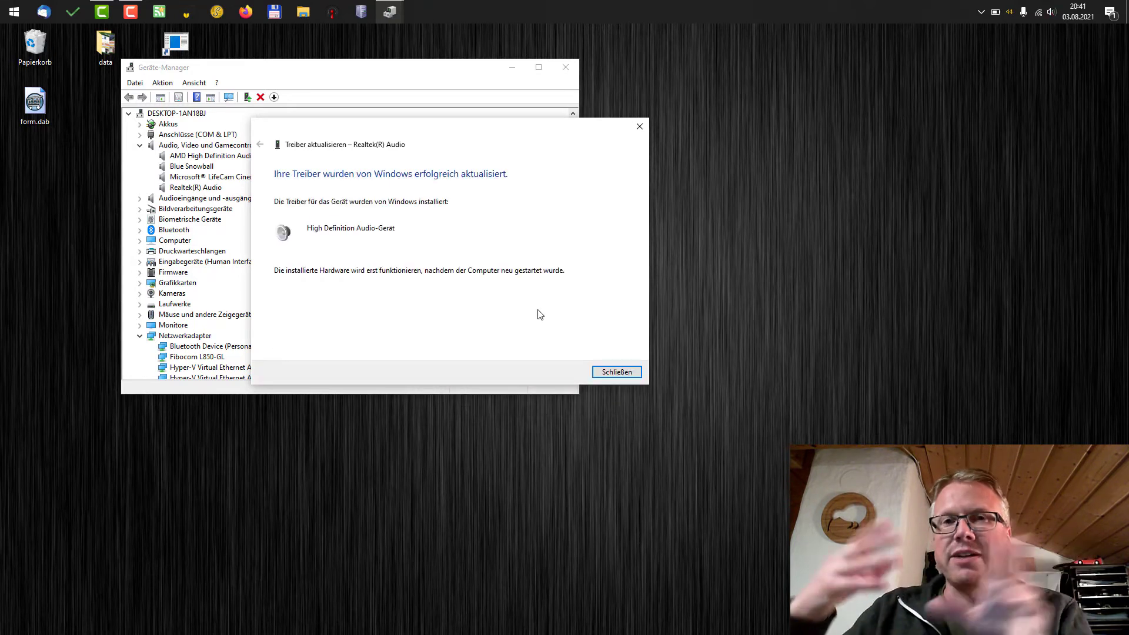
click(616, 372)
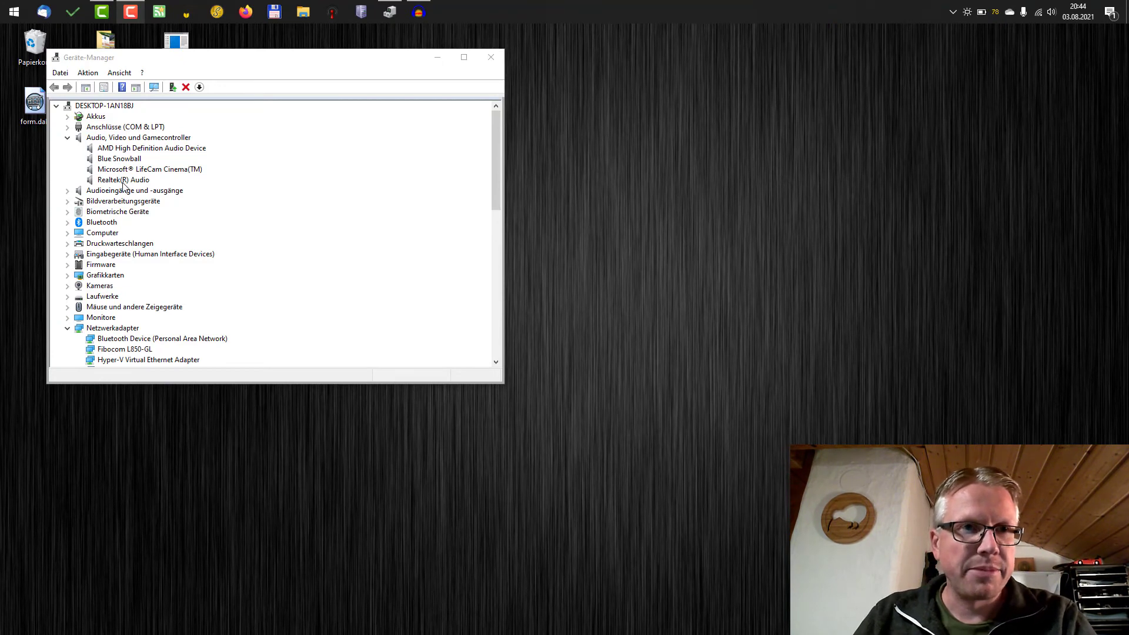
Step: Reselect Realtek(R) Audio in the device tree and return to Audacity
click(122, 180)
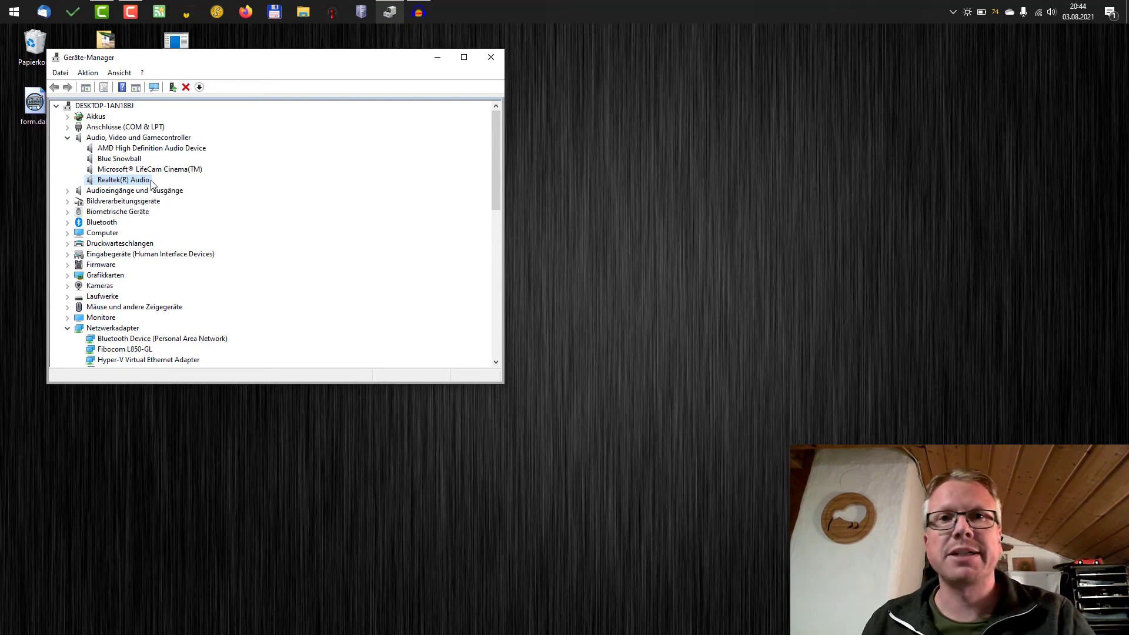
click(417, 11)
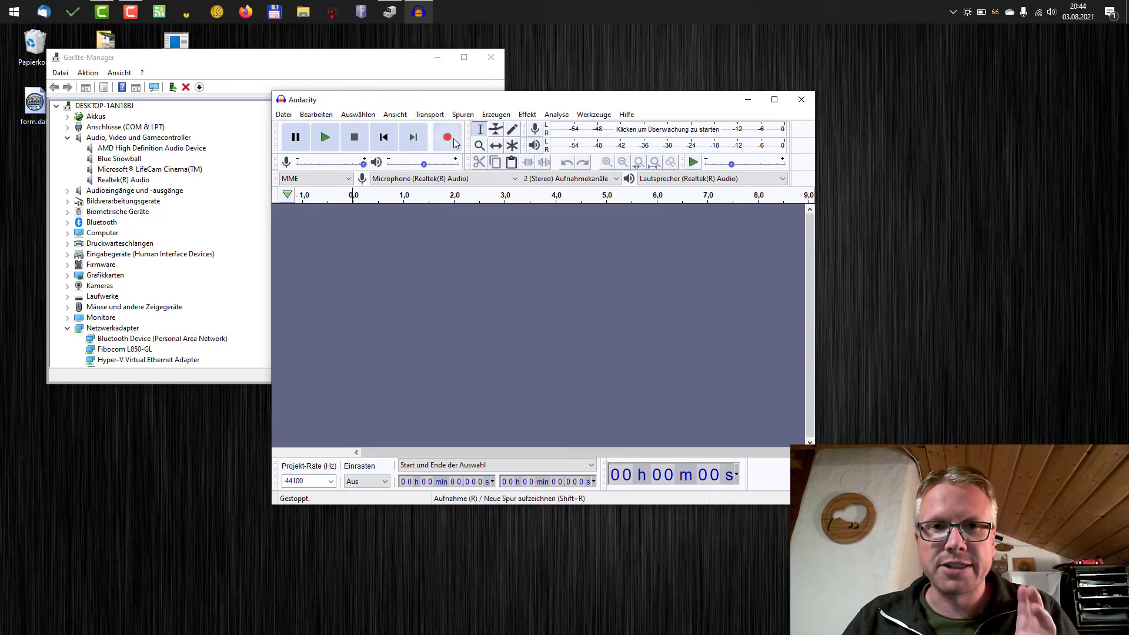
Step: Record a new, clearly louder stereo test clip of about sixteen seconds
click(448, 137)
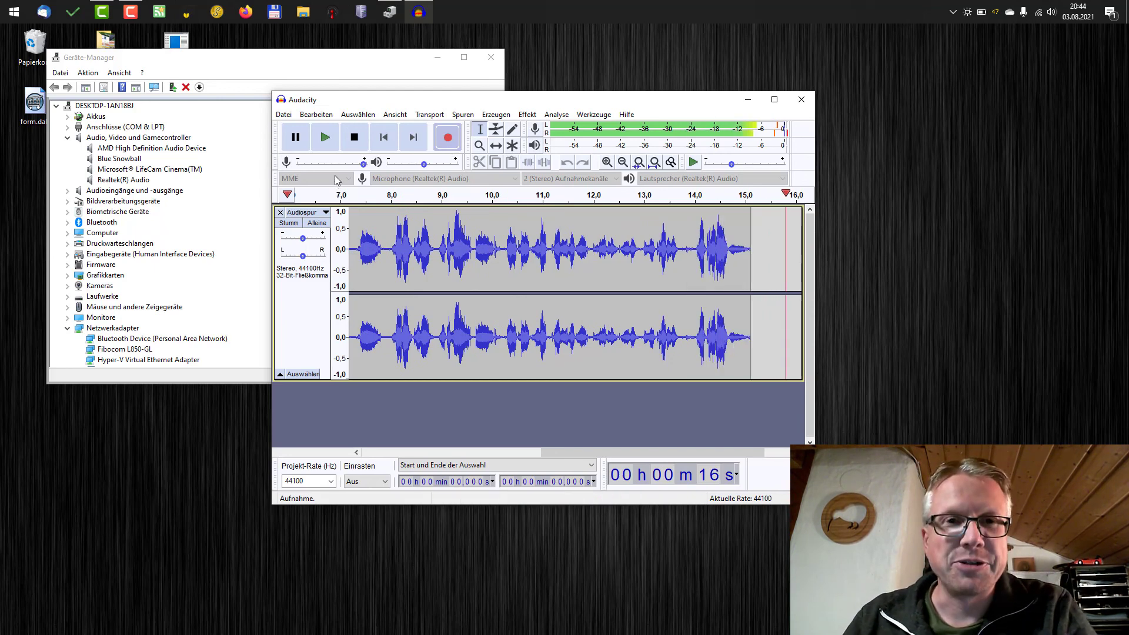
click(354, 137)
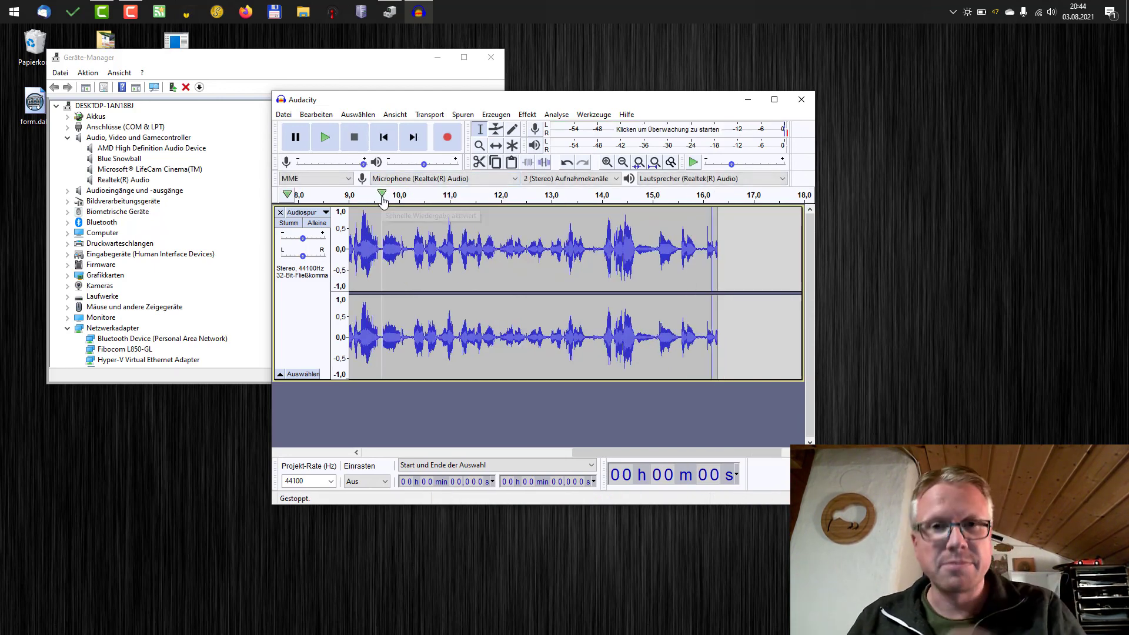